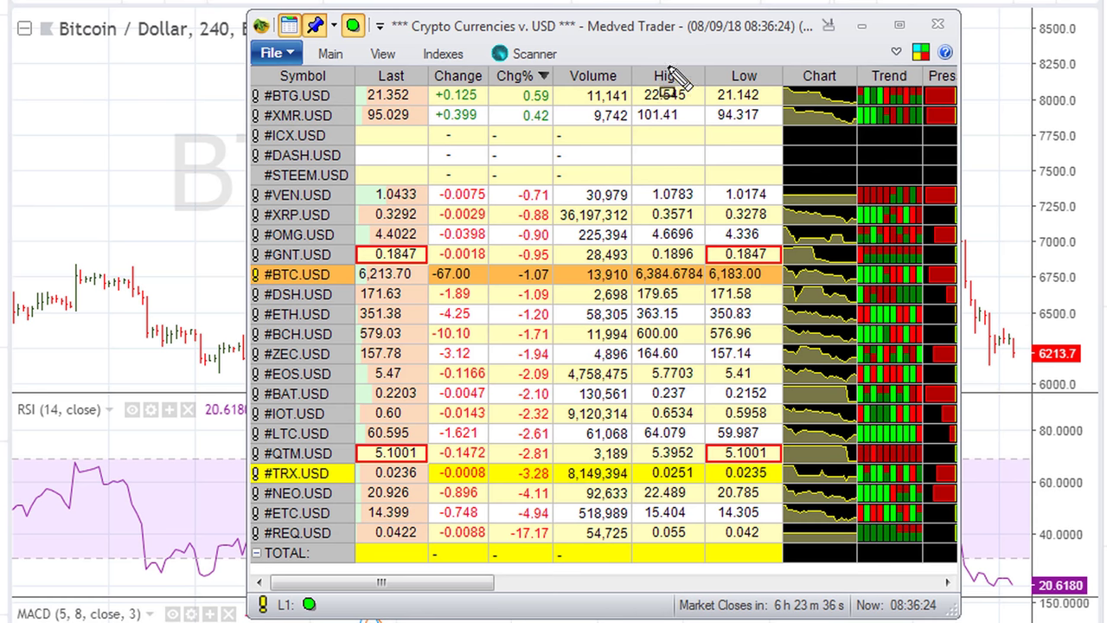
- Box the quote window's date/time and the #BTC.USD last-price row with the screen pen, clearing each
mouse_move(683, 17)
mouse_down()
mouse_move(809, 37)
mouse_move(797, 40)
mouse_up()
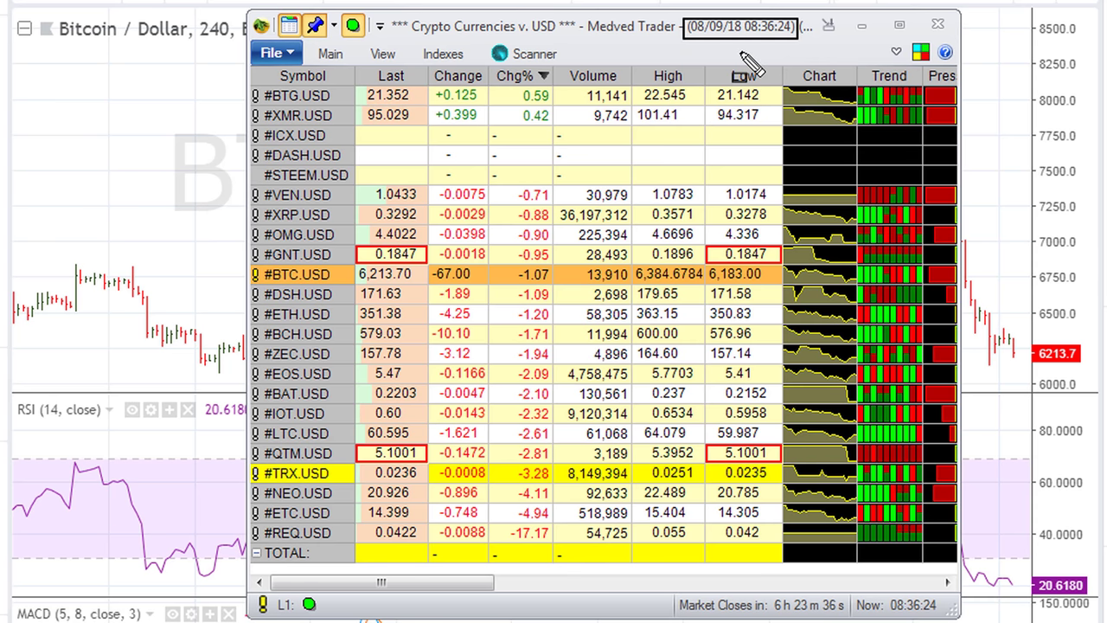
mouse_move(742, 14)
mouse_down()
mouse_move(788, 25)
mouse_move(800, 42)
mouse_up()
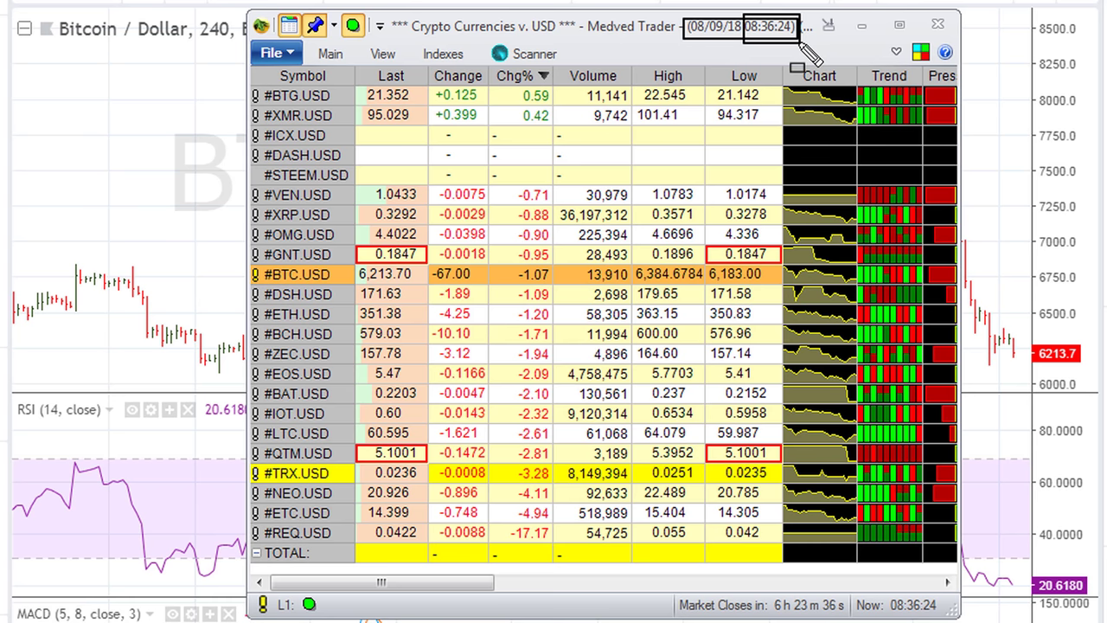
key(Escape)
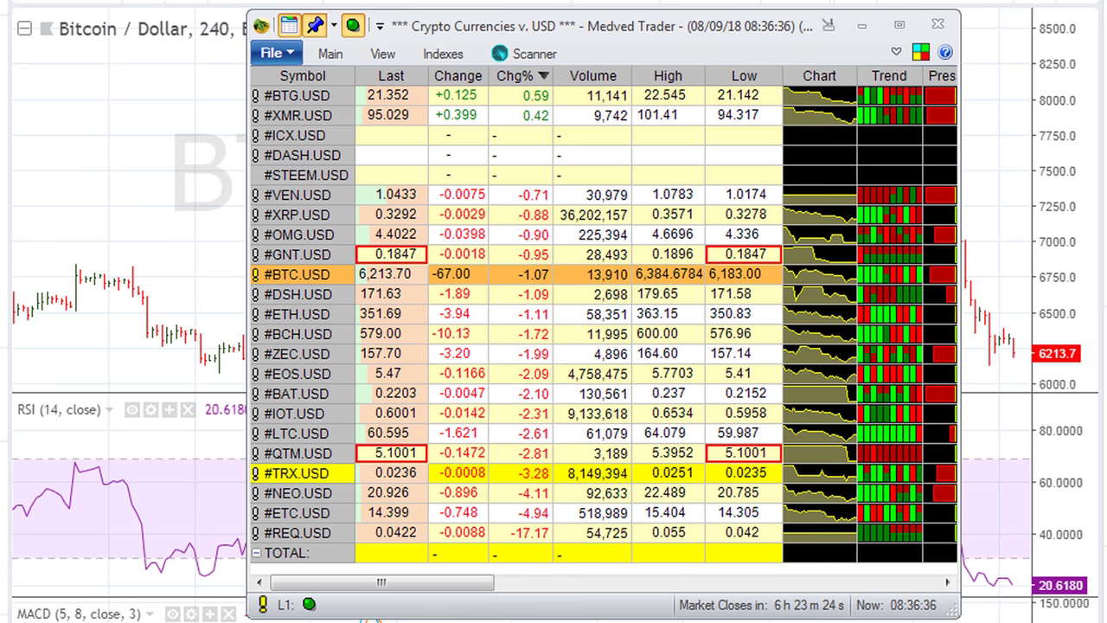
drag(253, 264, 433, 283)
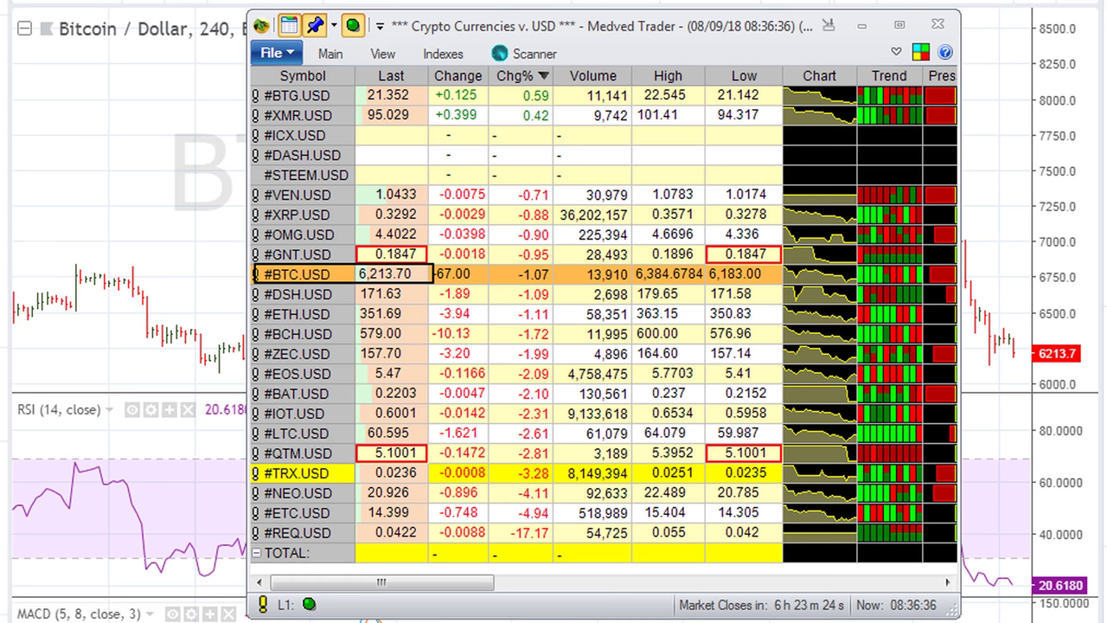
key(Escape)
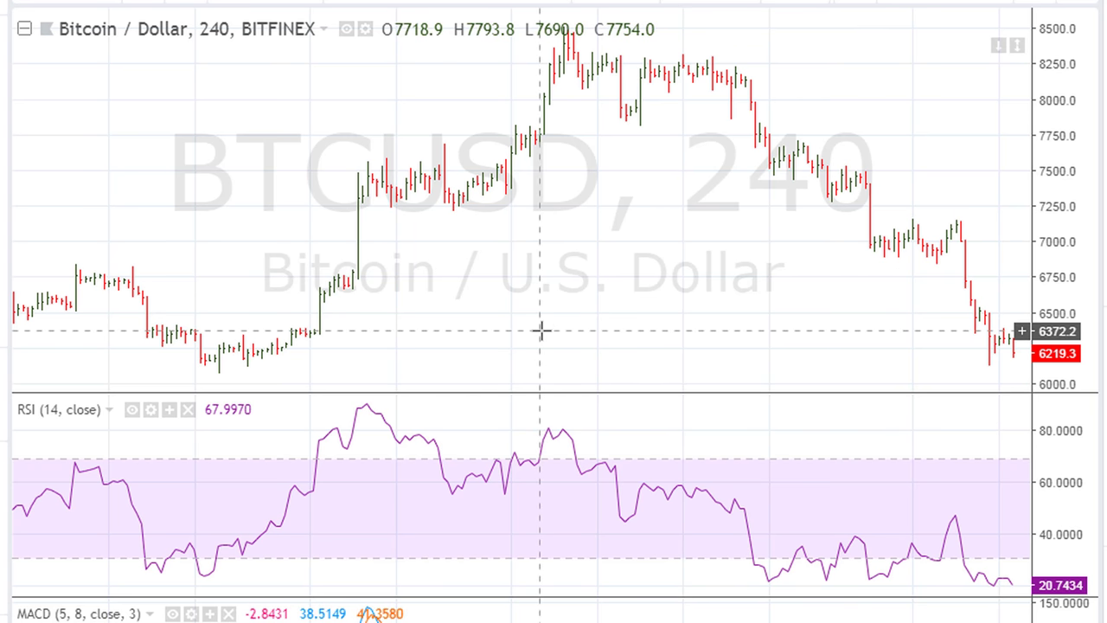
- Zoom in on the latest bars and box the bar near the 7,100 peak
scroll(541, 330, up, 5)
scroll(541, 330, up, 2)
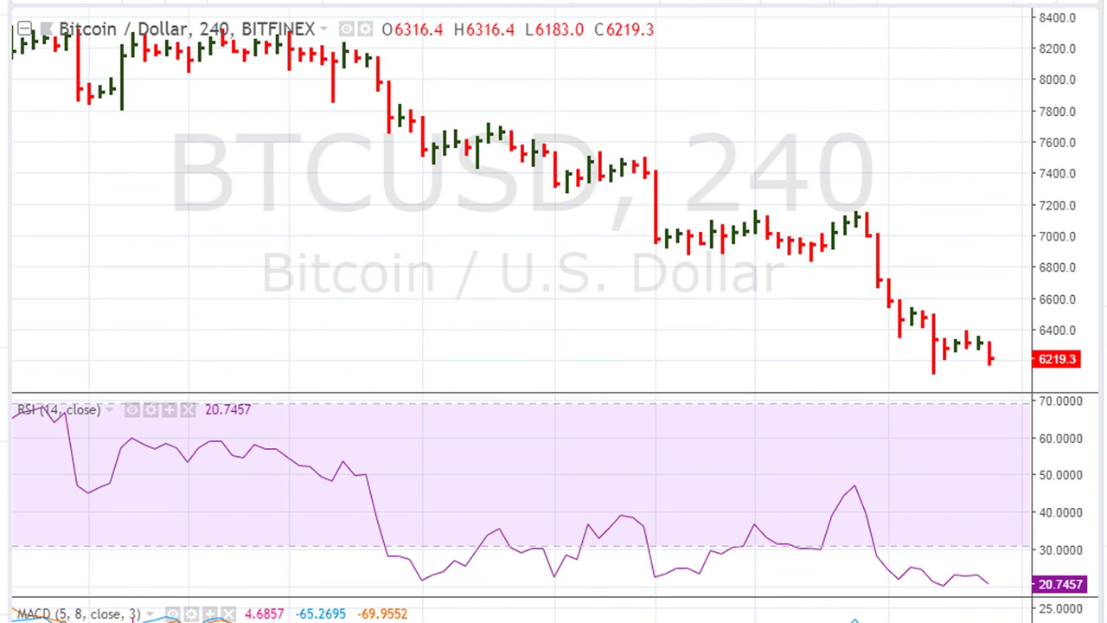
mouse_move(849, 220)
mouse_down()
mouse_move(1016, 316)
mouse_move(1026, 390)
mouse_move(1039, 372)
mouse_move(1015, 376)
mouse_move(1038, 368)
mouse_up()
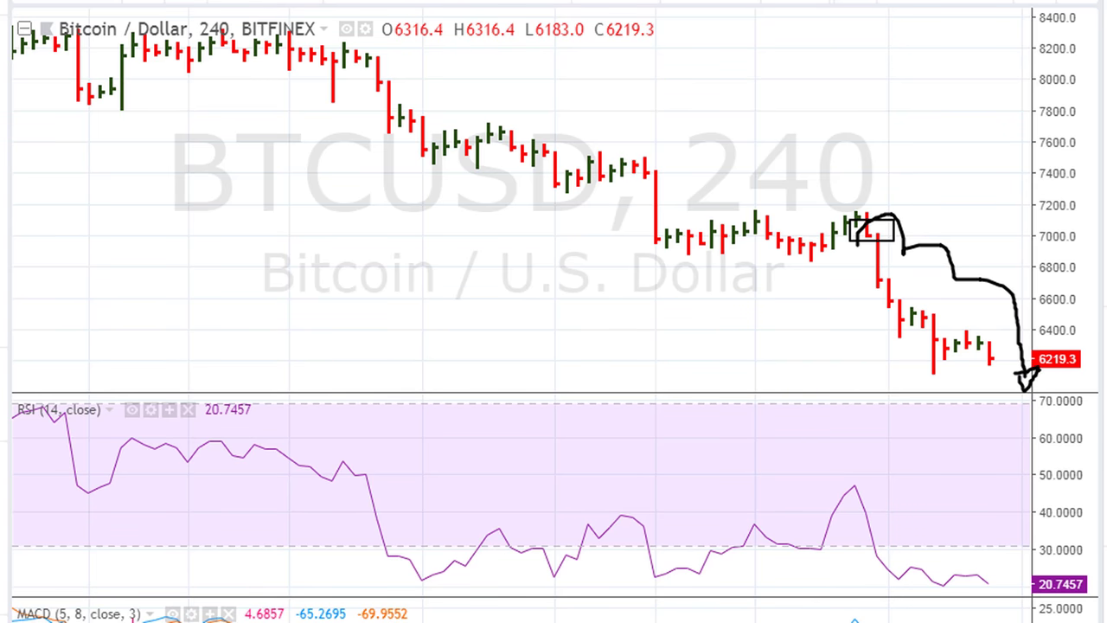
- Erase the previous sketch, zoom out, and box the bar at the 7,100 high
key(Escape)
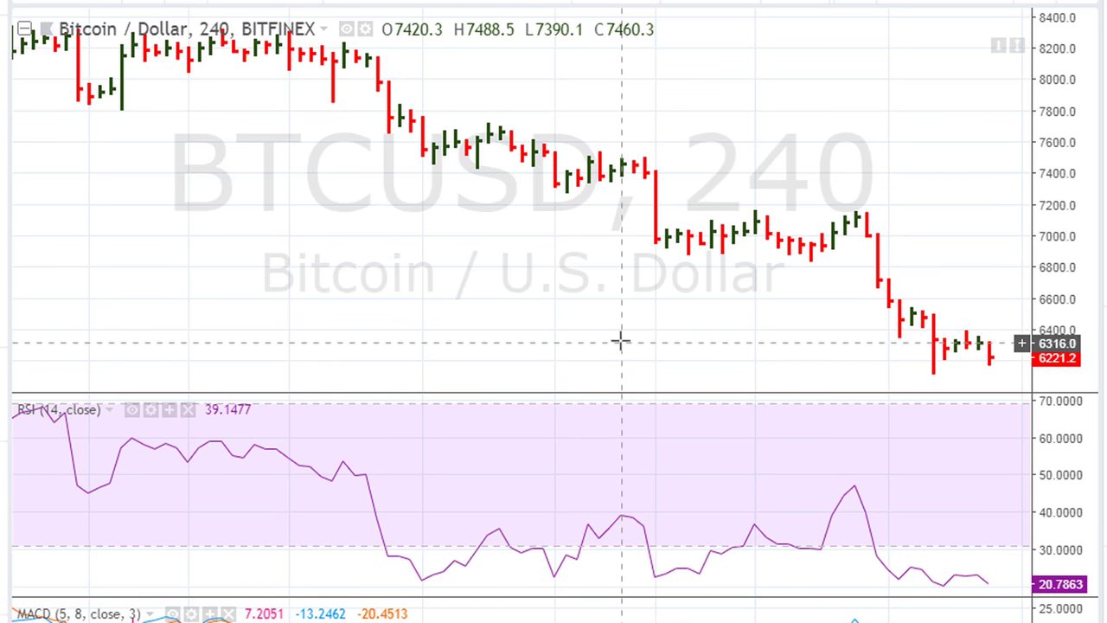
scroll(495, 320, down, 5)
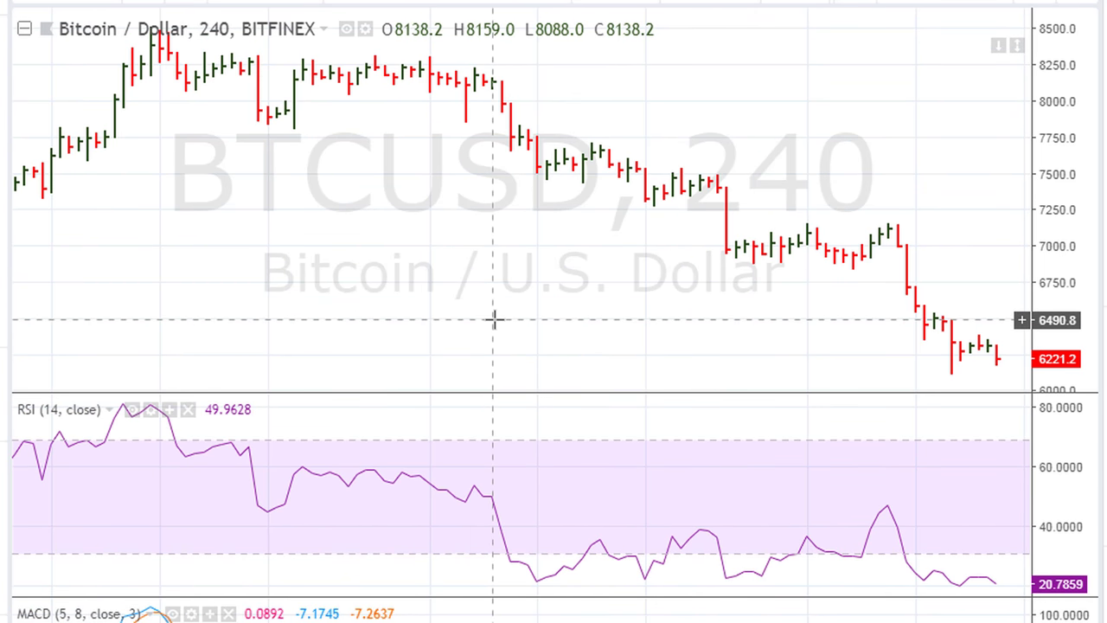
scroll(495, 320, down, 4)
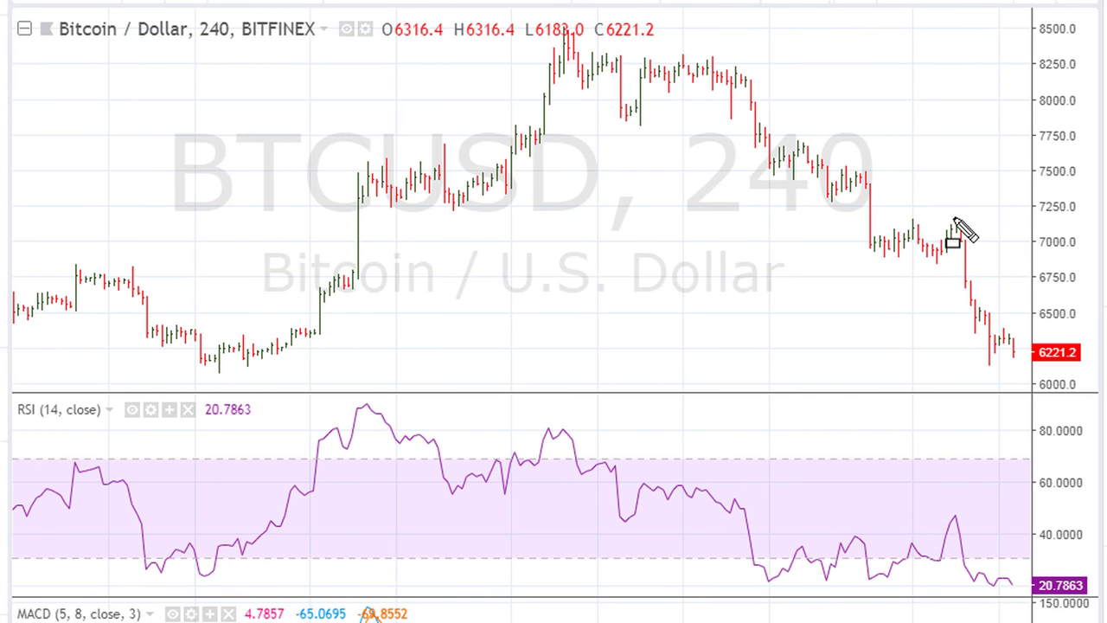
drag(952, 218, 972, 233)
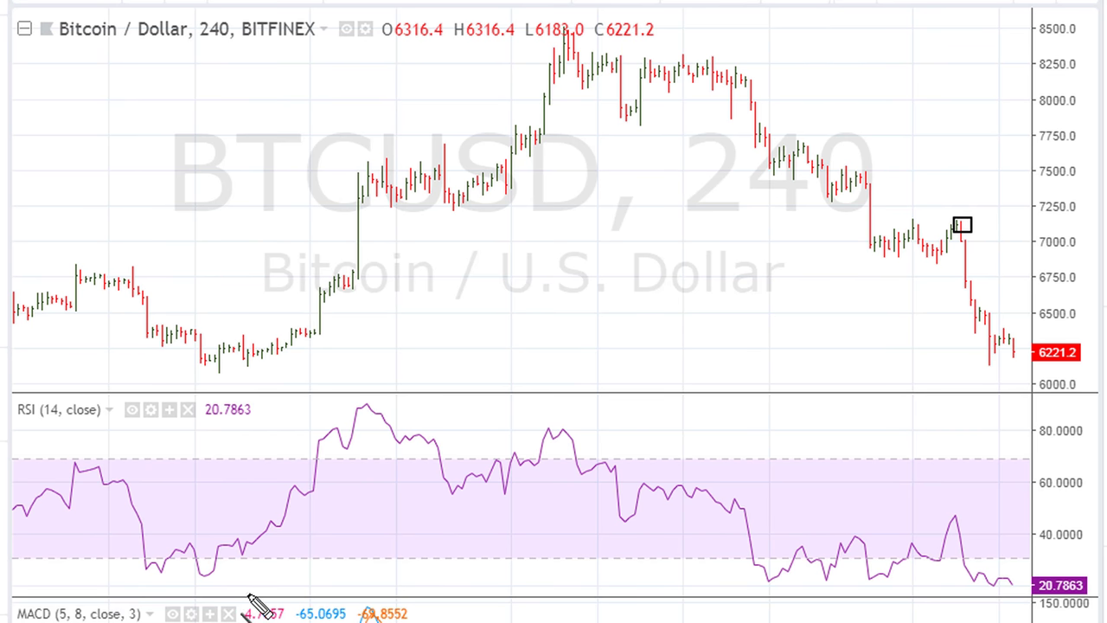
- Draw an RSI trendline along rising lows, box its end and the 8,100 high, and extend a horizontal RSI level
mouse_move(202, 574)
mouse_down()
mouse_move(702, 532)
mouse_move(745, 512)
mouse_up()
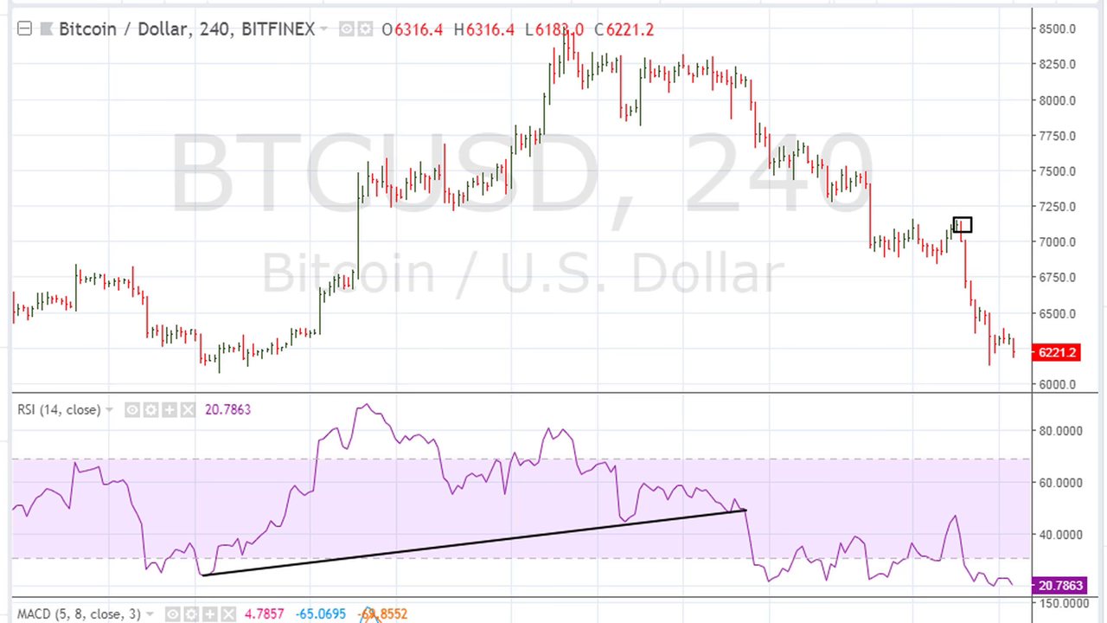
drag(735, 504, 759, 510)
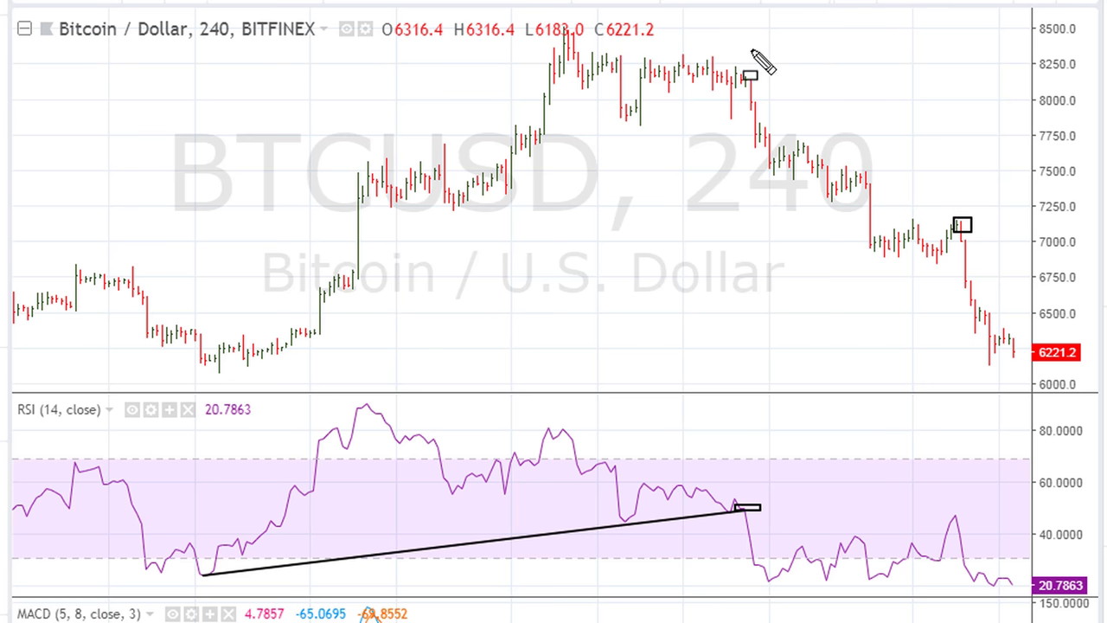
drag(735, 72, 763, 89)
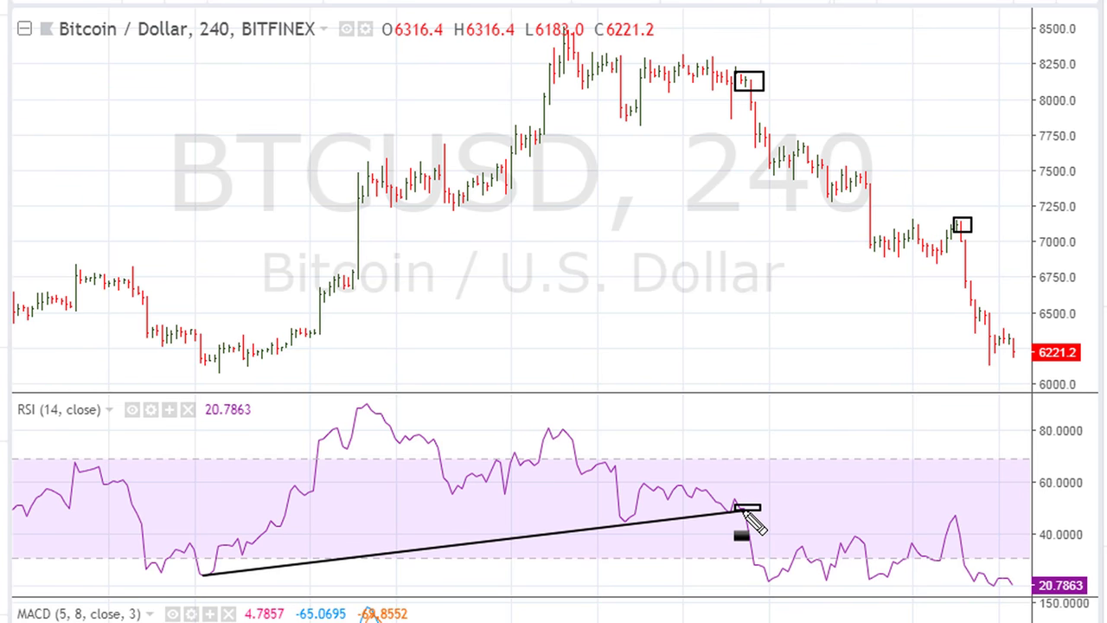
drag(742, 508, 1048, 512)
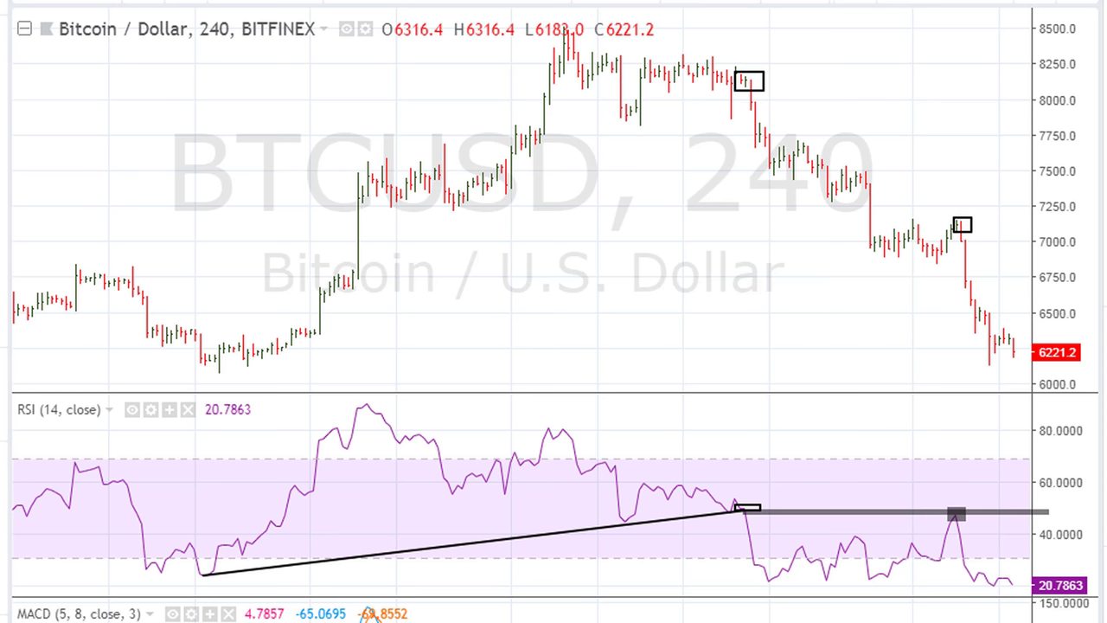
- Draw arrows pointing to the RSI peak and price high, then circle the RSI peak
drag(975, 463, 958, 482)
drag(990, 169, 958, 223)
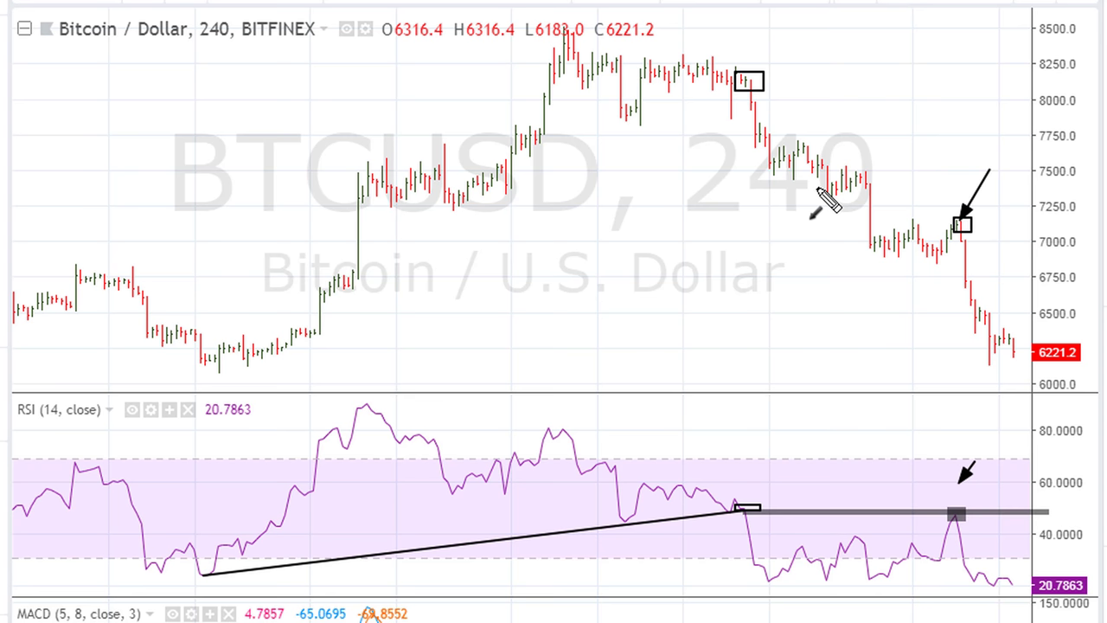
drag(979, 459, 959, 506)
mouse_move(950, 509)
mouse_down()
mouse_move(969, 510)
mouse_move(941, 524)
mouse_move(951, 498)
mouse_up()
- Clear the old marks, zoom in, and handwrite 30.9 in the RSI pane
key(Escape)
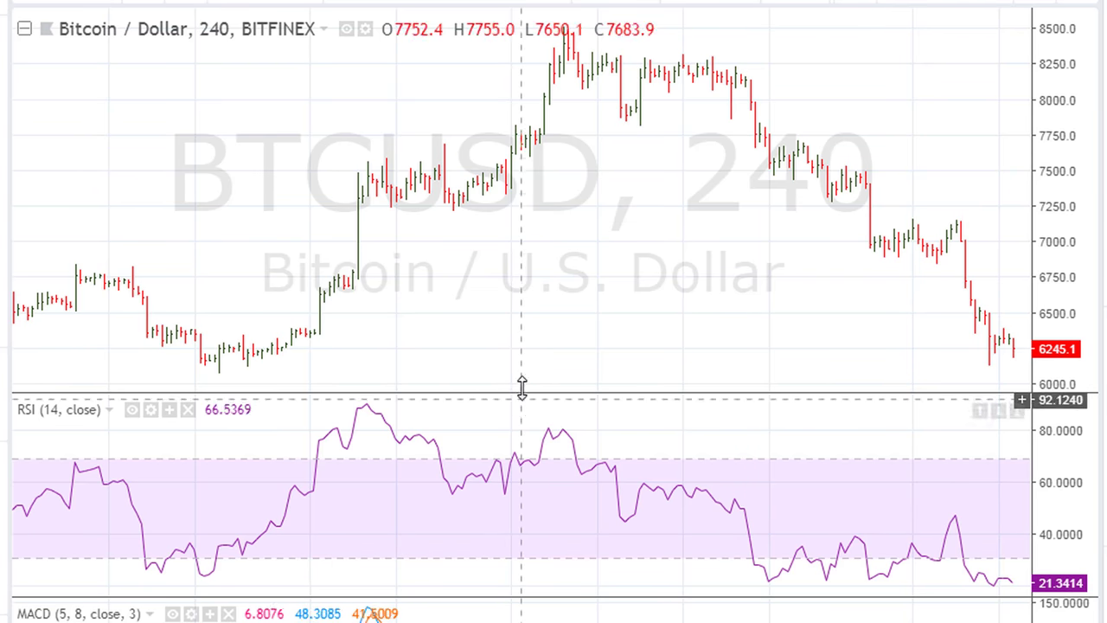
scroll(470, 351, up, 2)
scroll(470, 350, up, 3)
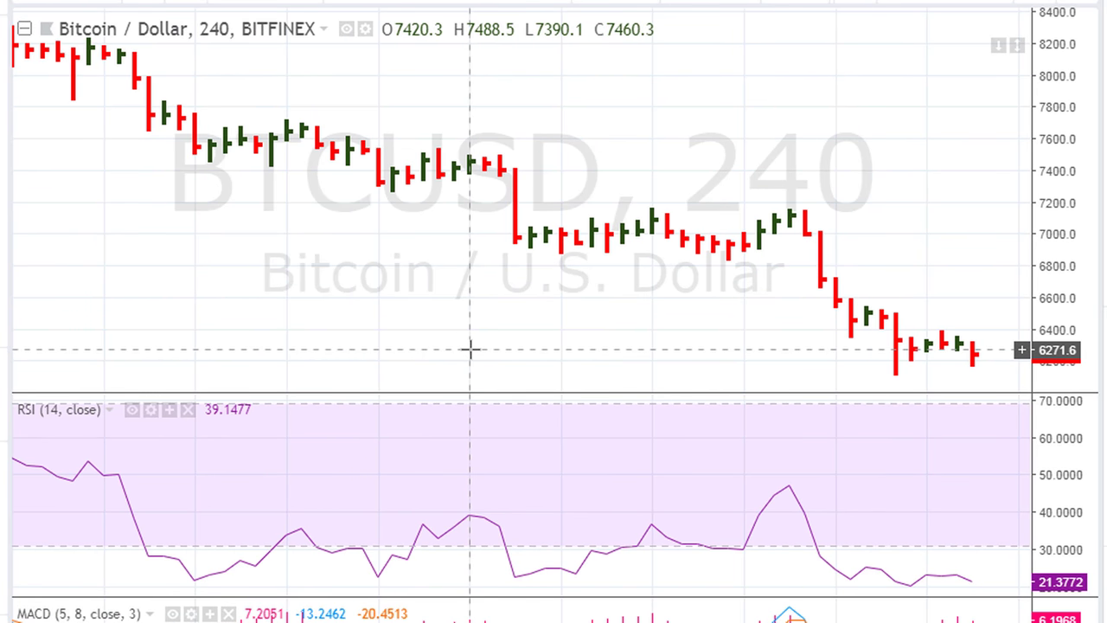
scroll(469, 350, up, 1)
scroll(470, 350, up, 1)
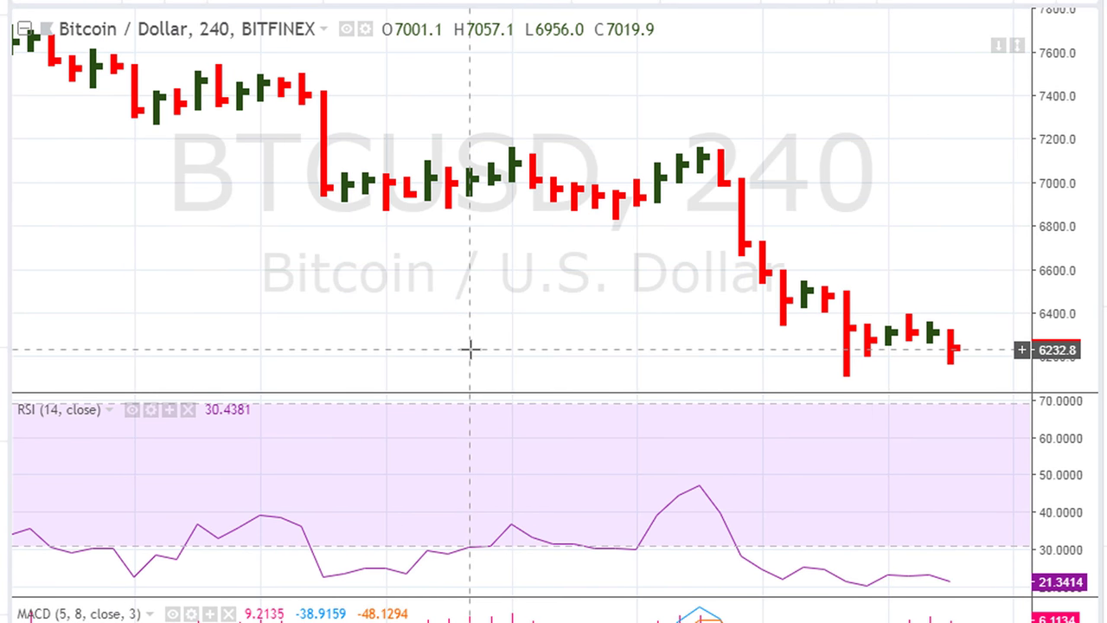
scroll(469, 350, up, 1)
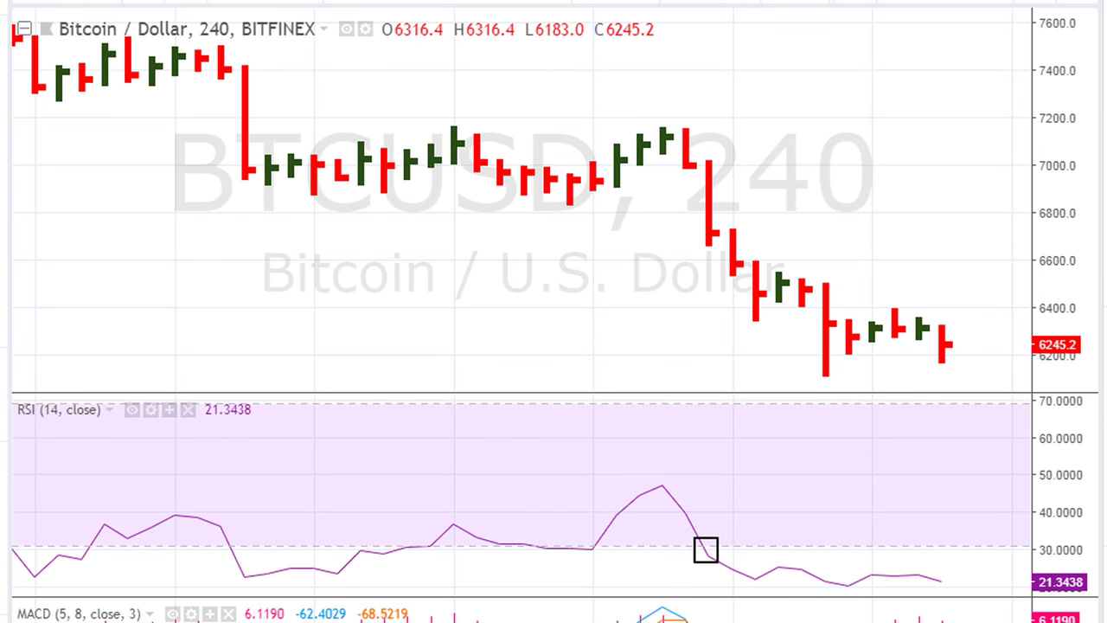
mouse_move(516, 427)
mouse_down()
mouse_move(528, 450)
mouse_move(518, 482)
mouse_up()
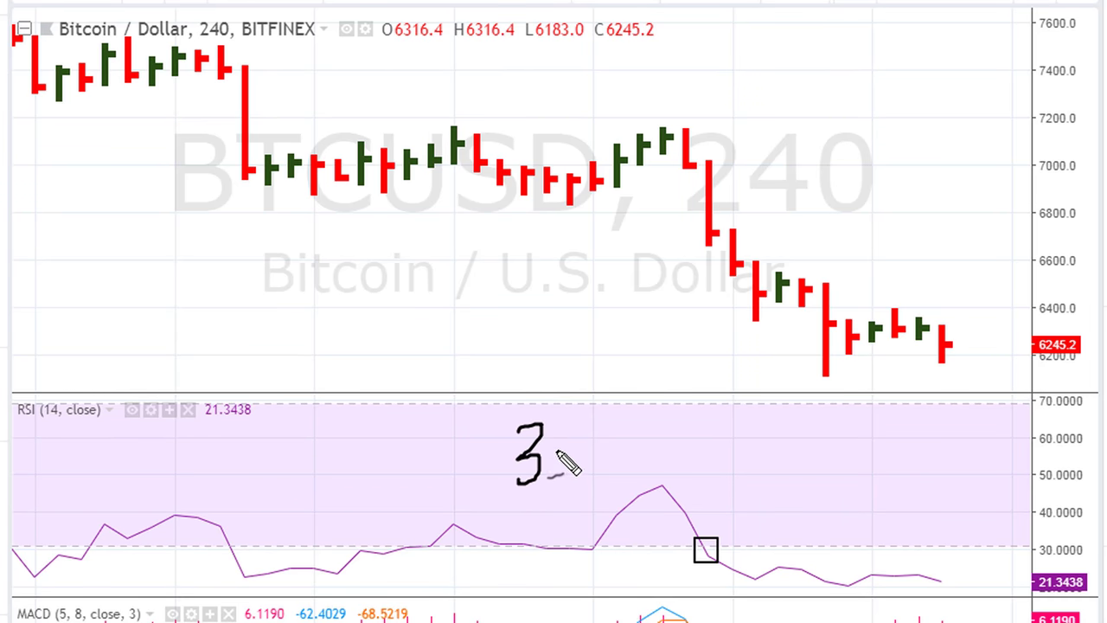
drag(570, 435, 595, 467)
drag(619, 425, 619, 465)
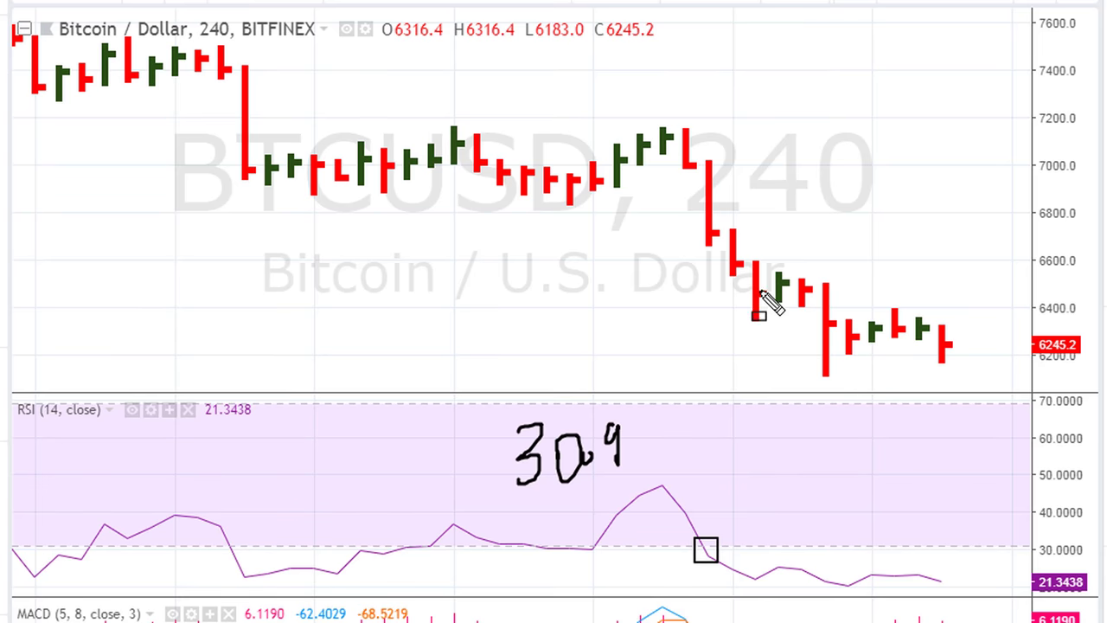
- Box the sharp-drop candles, underline the 0, and circle the oversold RSI stretch and 30.9 note
mouse_move(698, 159)
mouse_down()
mouse_move(733, 259)
mouse_move(727, 246)
mouse_up()
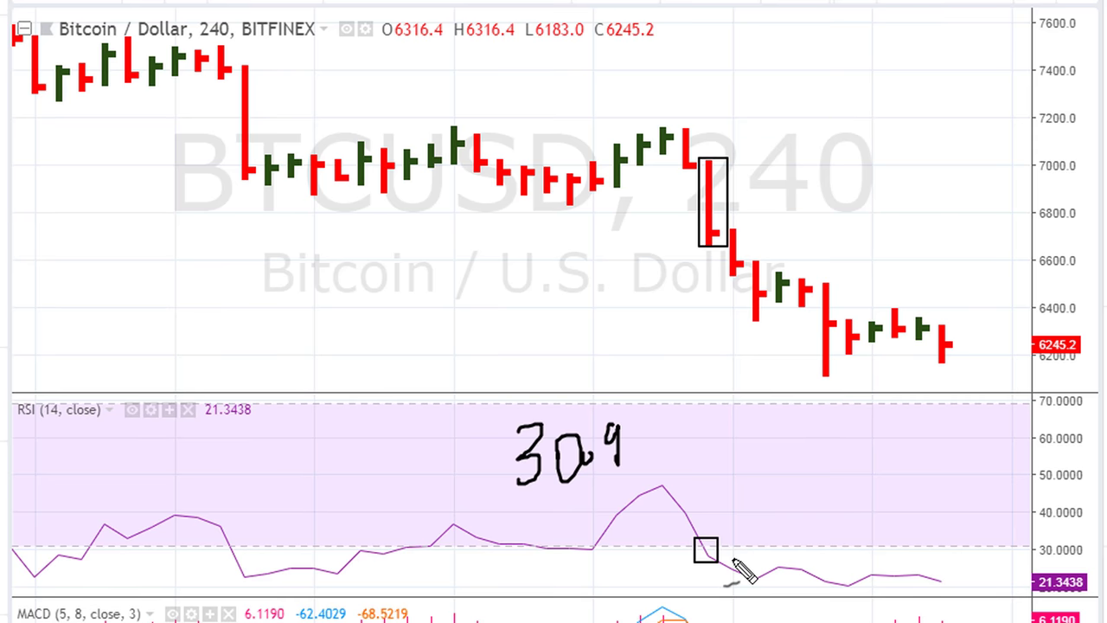
drag(569, 485, 596, 490)
mouse_move(728, 547)
mouse_down()
mouse_move(951, 573)
mouse_move(860, 608)
mouse_move(721, 558)
mouse_up()
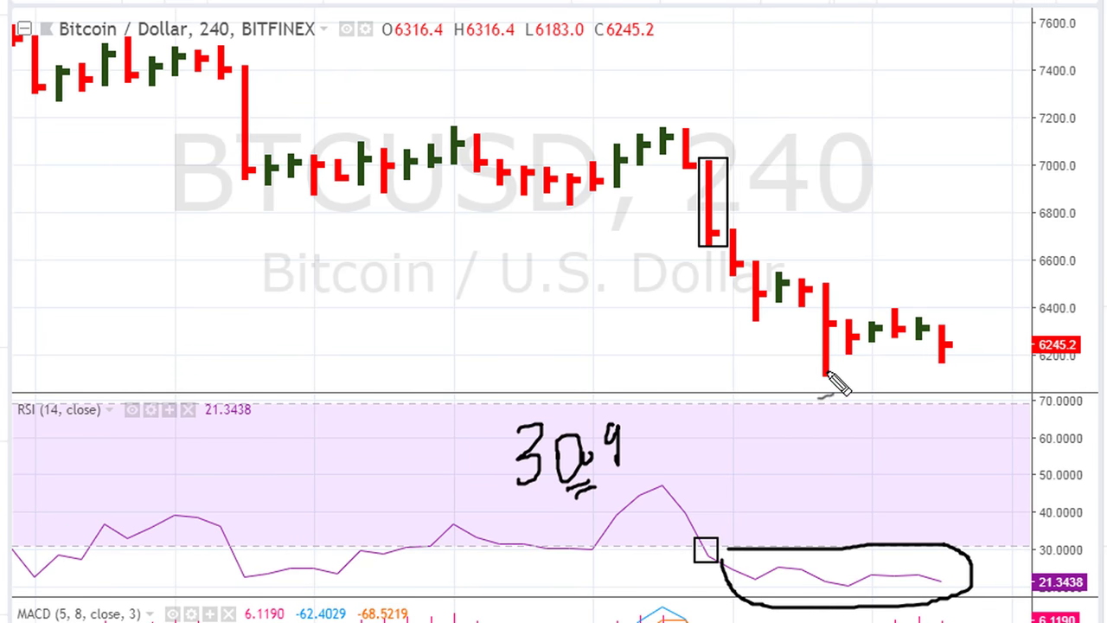
mouse_move(876, 365)
mouse_down()
mouse_move(1069, 417)
mouse_move(1086, 450)
mouse_move(1087, 439)
mouse_up()
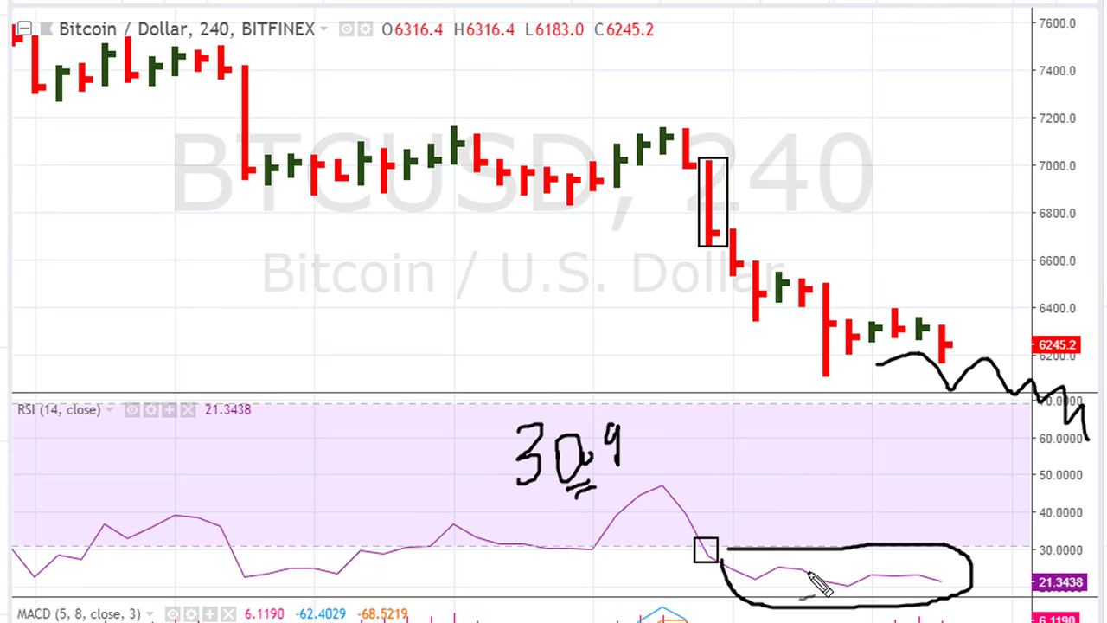
mouse_move(508, 415)
mouse_down()
mouse_move(525, 408)
mouse_move(654, 451)
mouse_move(556, 511)
mouse_move(517, 410)
mouse_up()
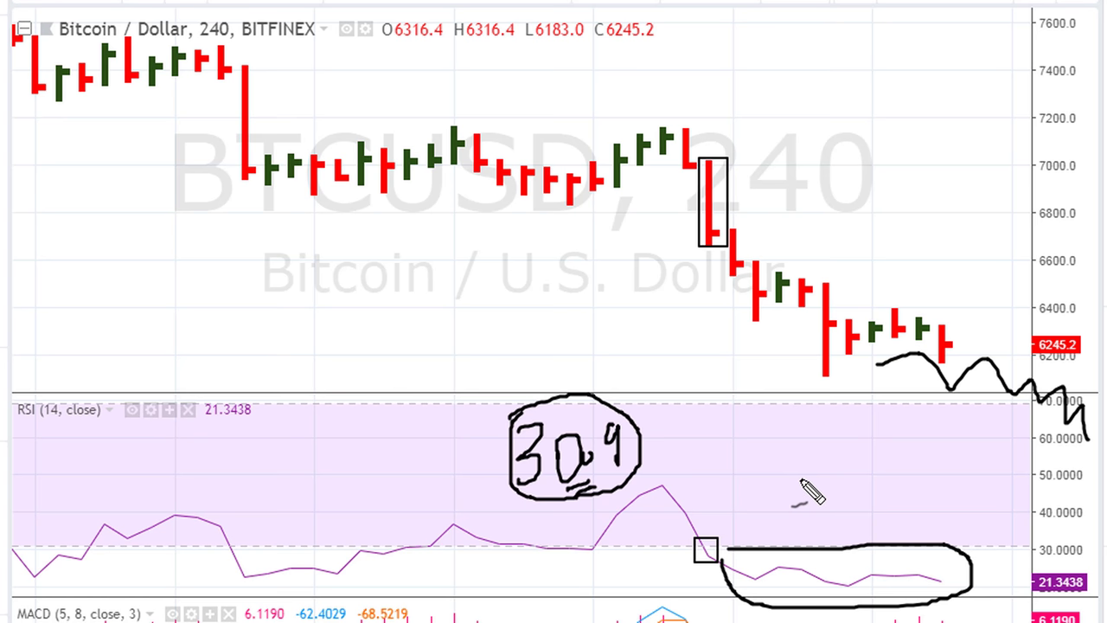
- Clear the chart, then draw an arrow to where RSI drops below 30 labelled 30.9
key(Escape)
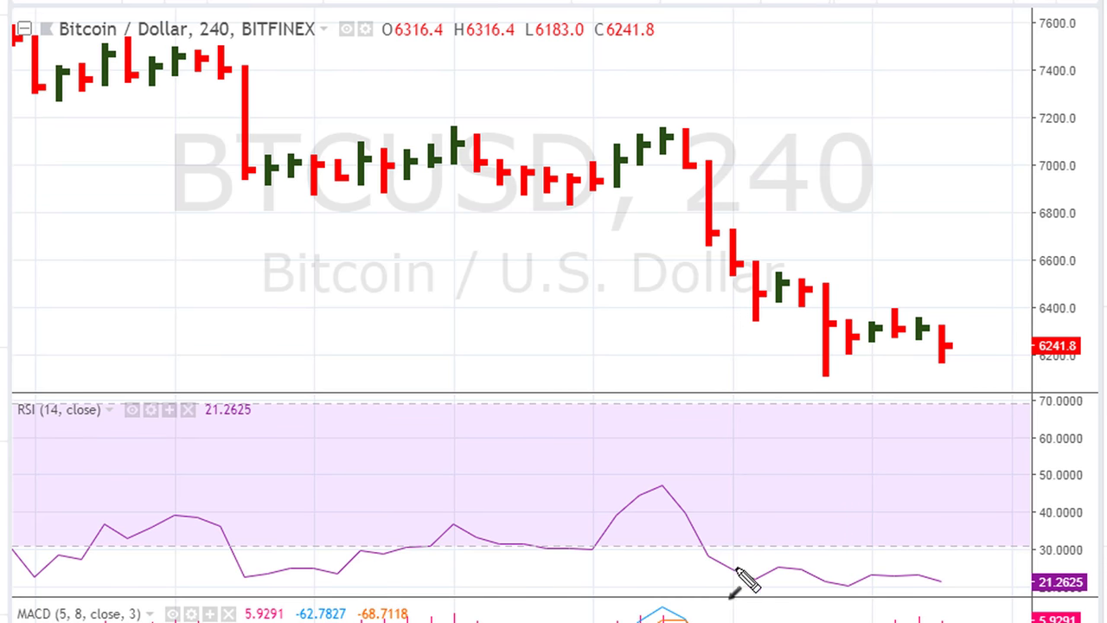
drag(749, 498, 707, 545)
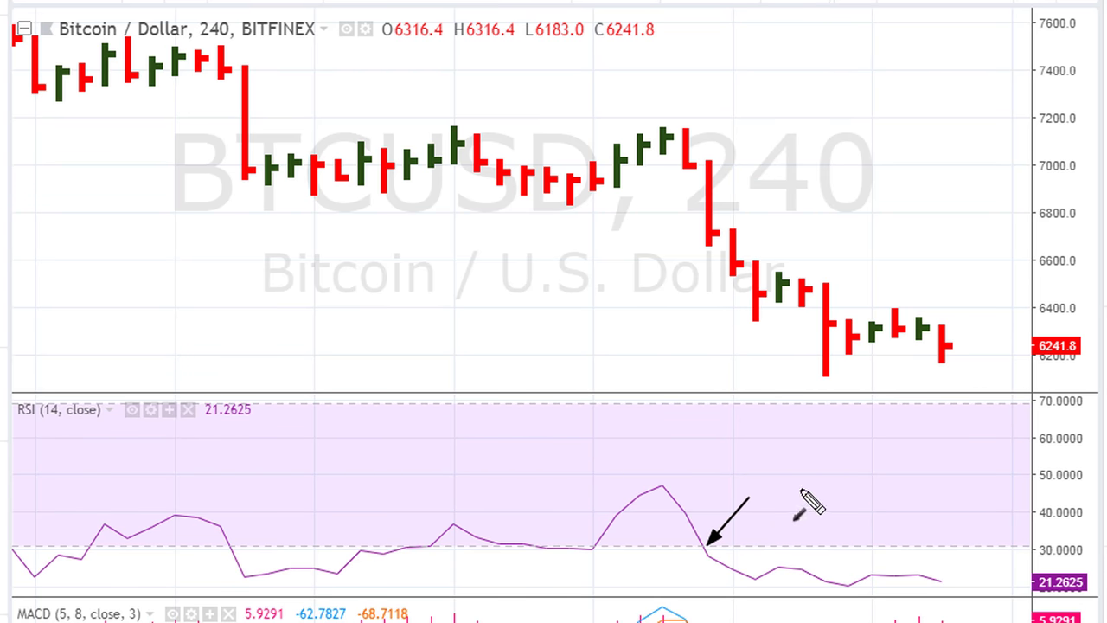
drag(830, 448, 852, 501)
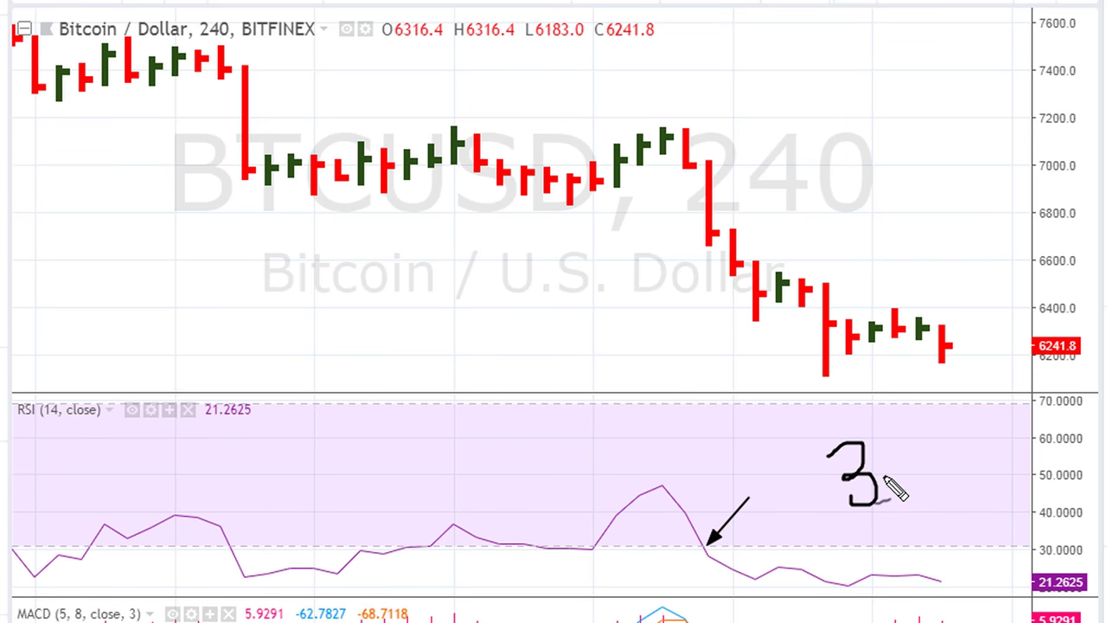
drag(899, 448, 896, 450)
click(937, 481)
drag(975, 448, 962, 515)
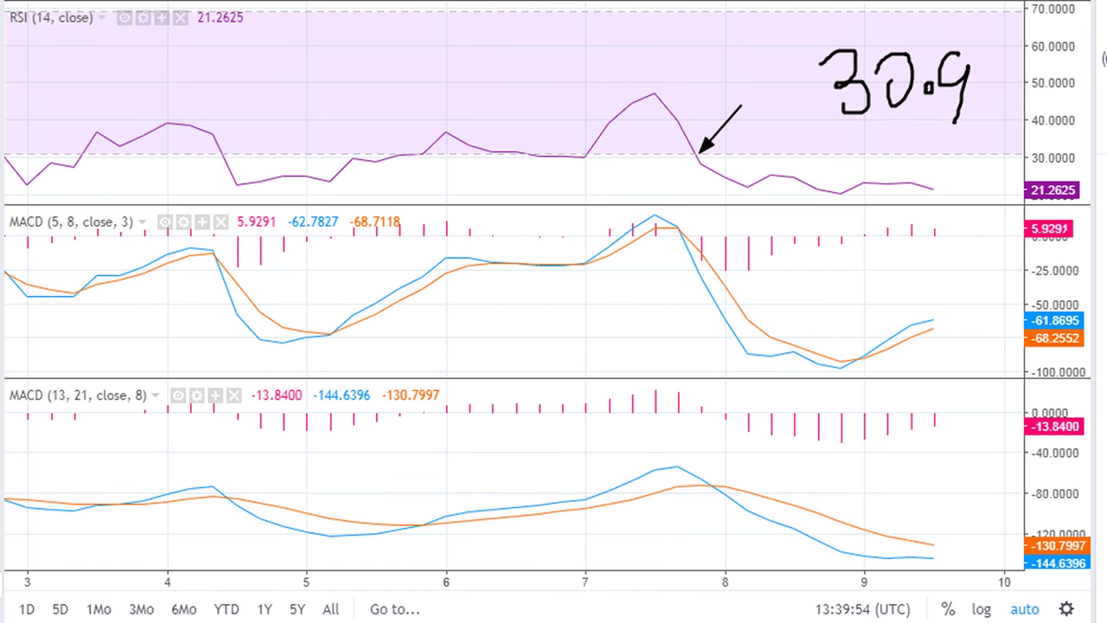
- Erase the arrow and 30.9 note, and draw grey lines at zero in both MACD panes
key(Escape)
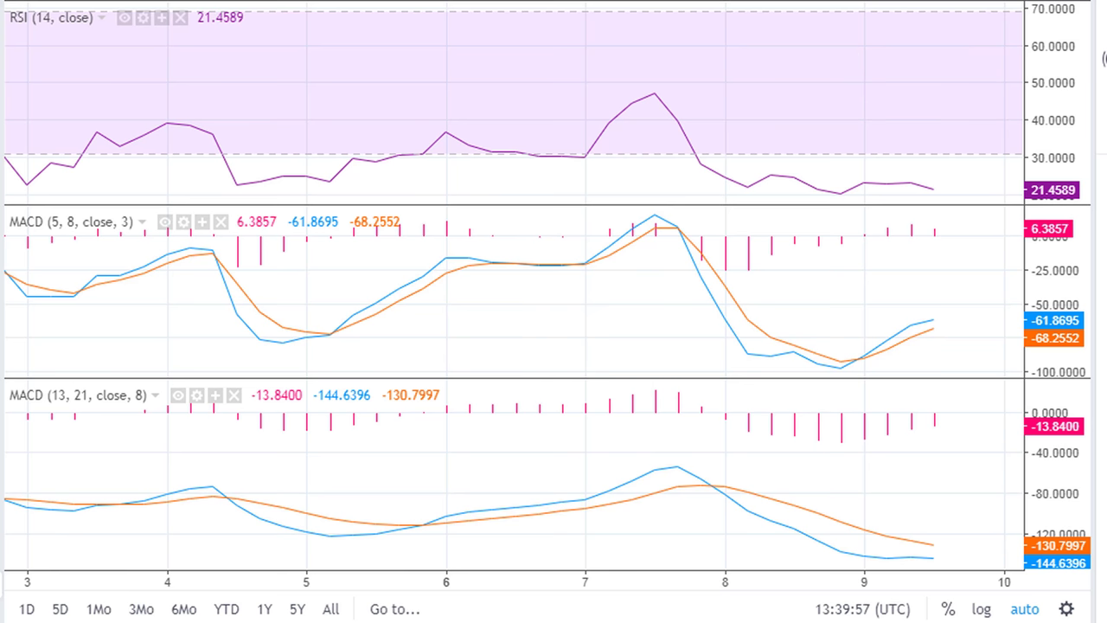
drag(671, 235, 1029, 244)
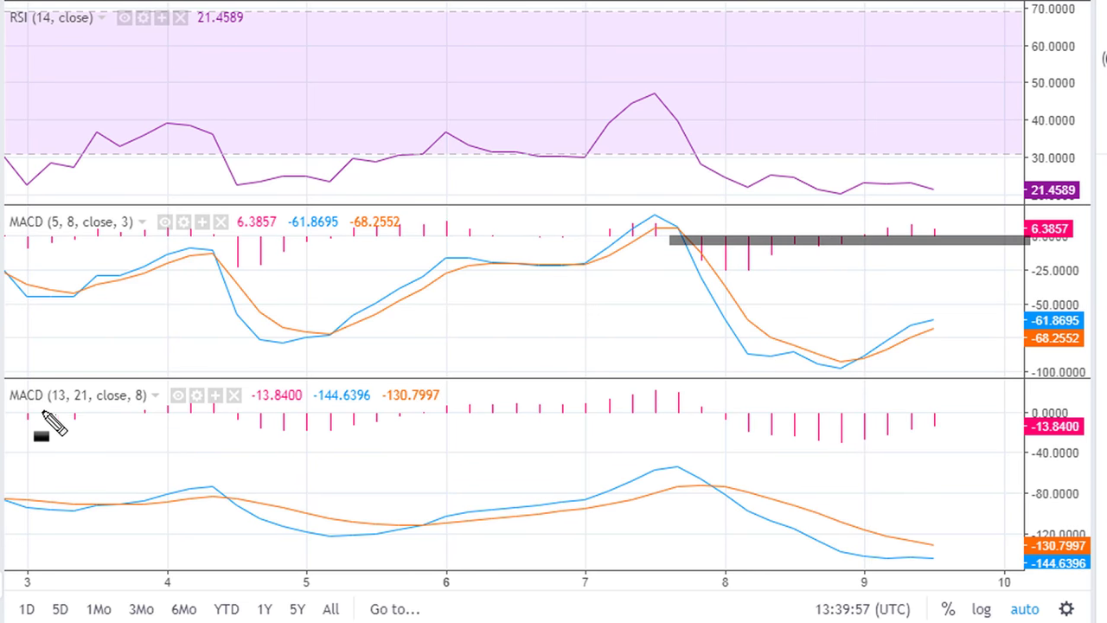
drag(41, 413, 1029, 424)
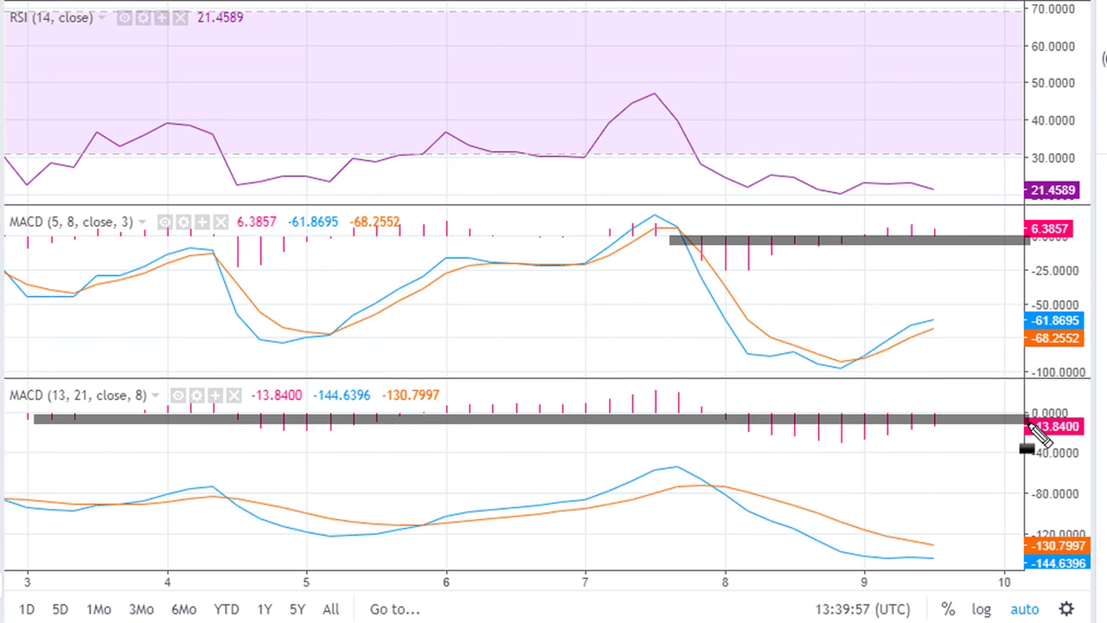